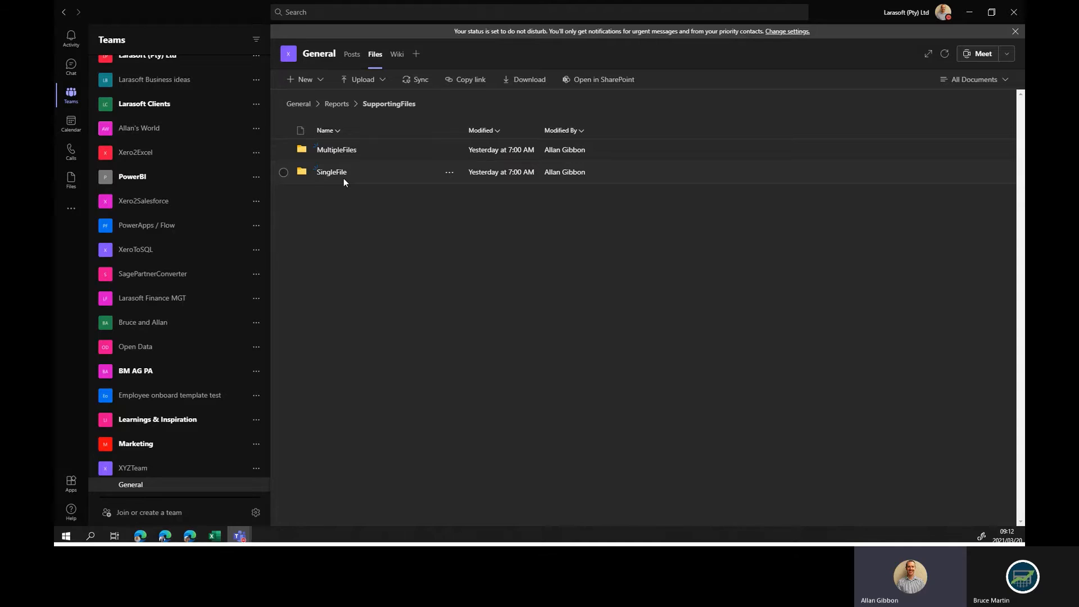
Open ExampleSupportingFile.xlsx from the SingleFile folder in the desktop Excel app
click(332, 176)
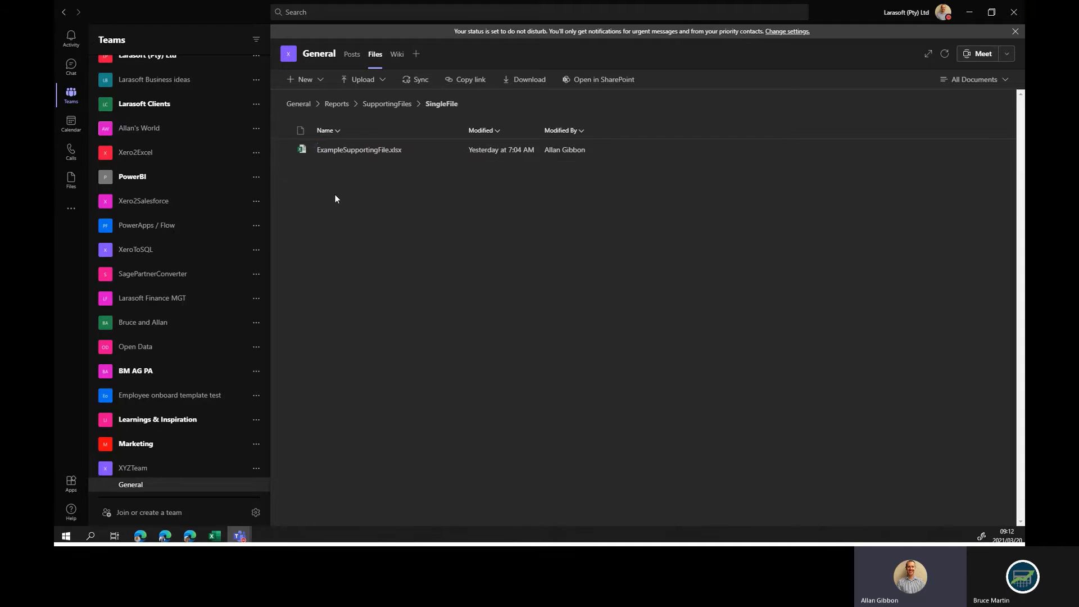
click(449, 150)
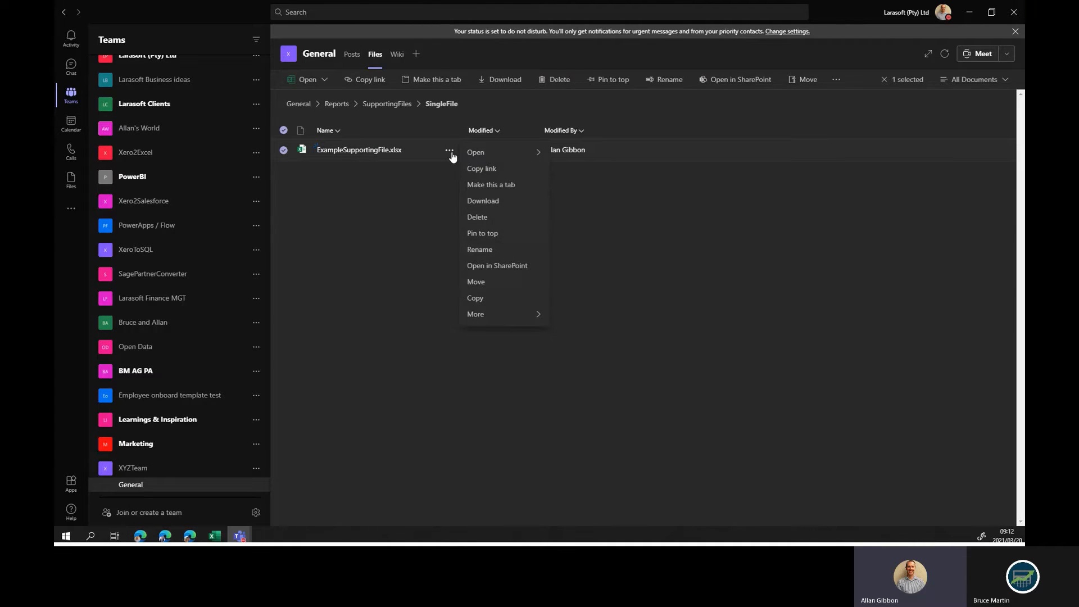
mouse_move(505, 152)
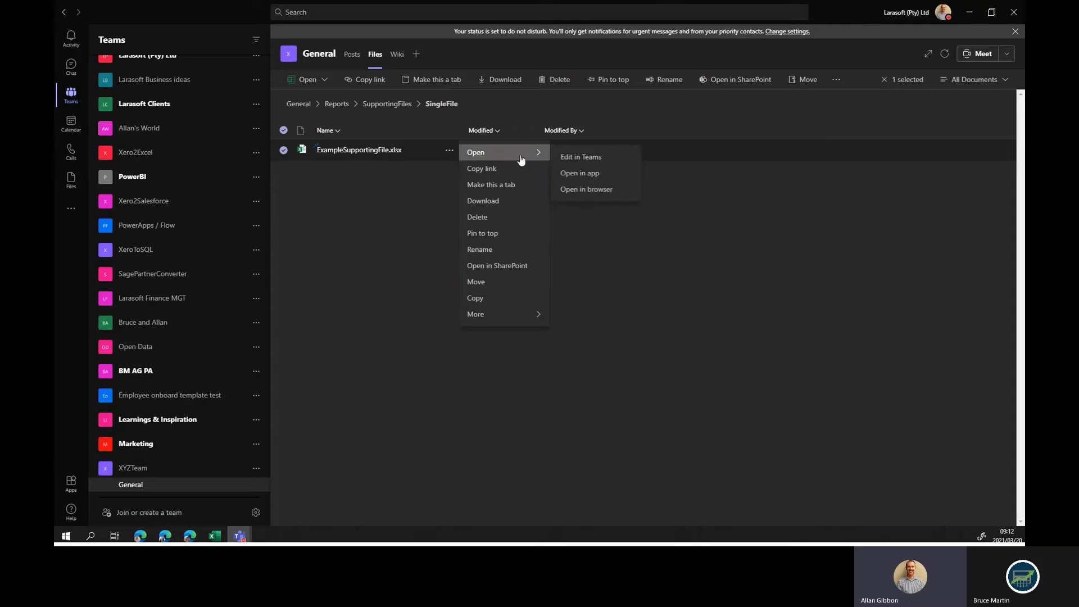
click(567, 174)
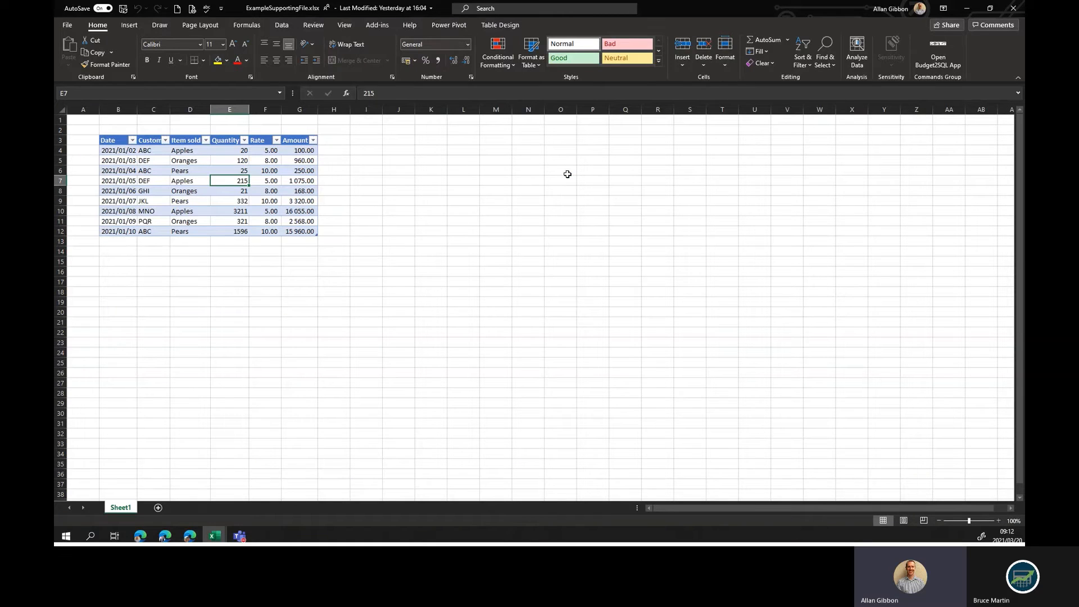
Examine the sales table's columns, the Amount formula and the name assigned to the table
click(133, 150)
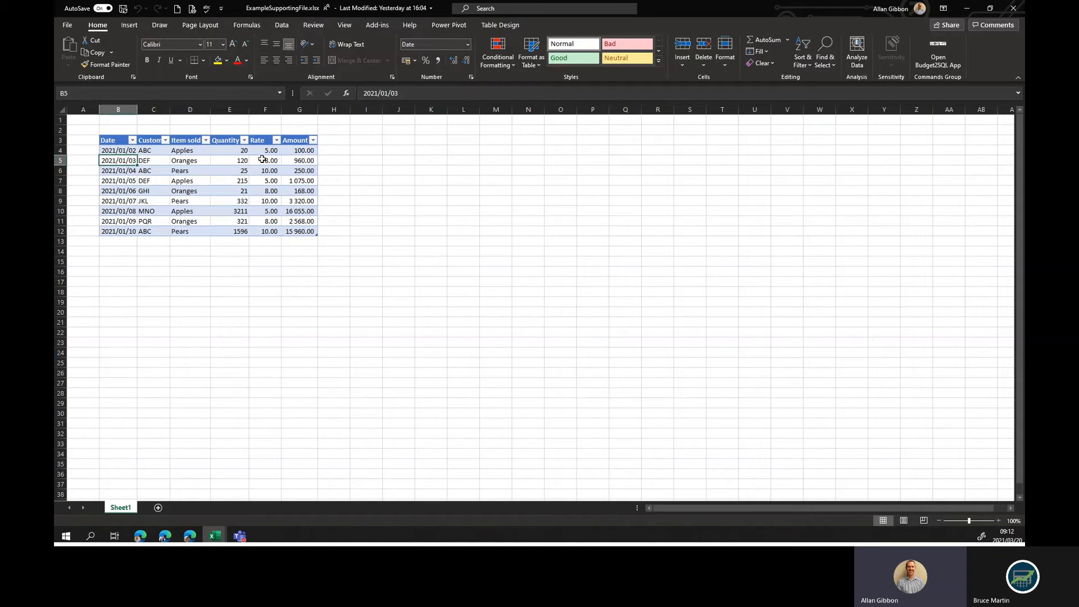
click(294, 150)
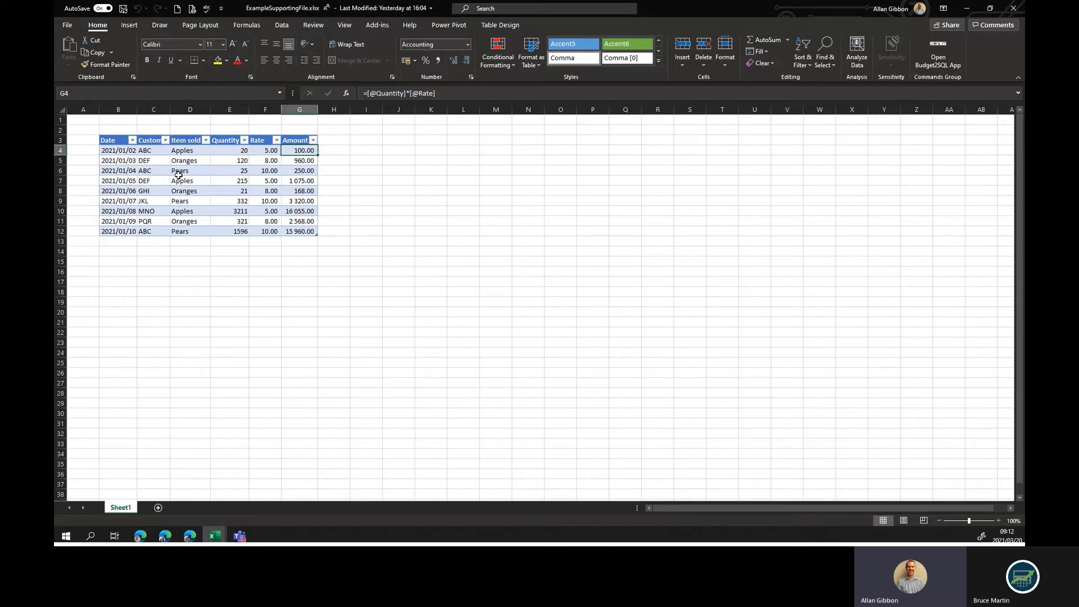
click(476, 219)
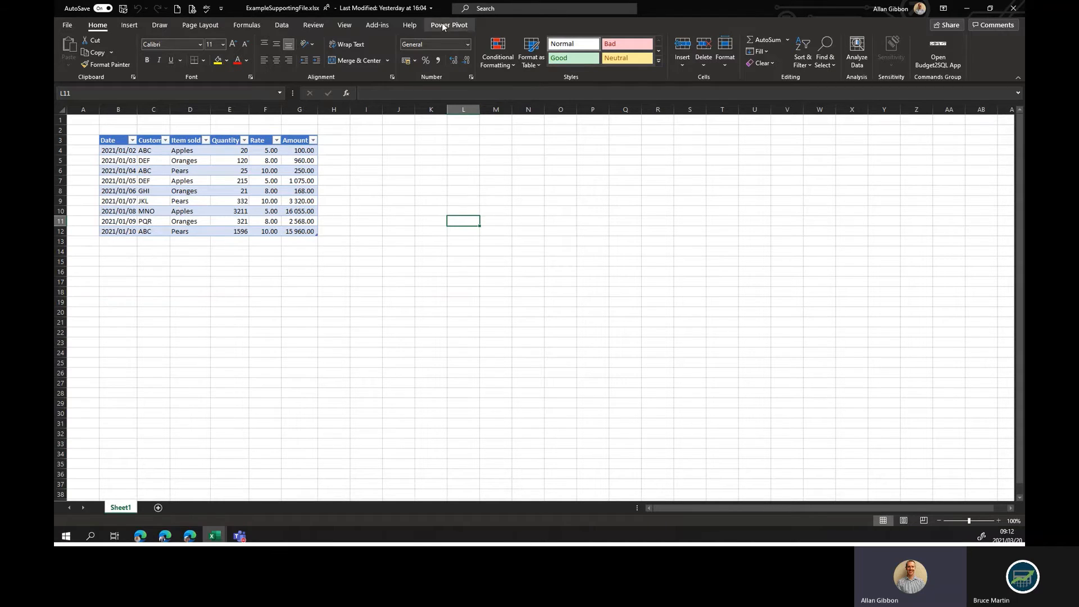
click(183, 190)
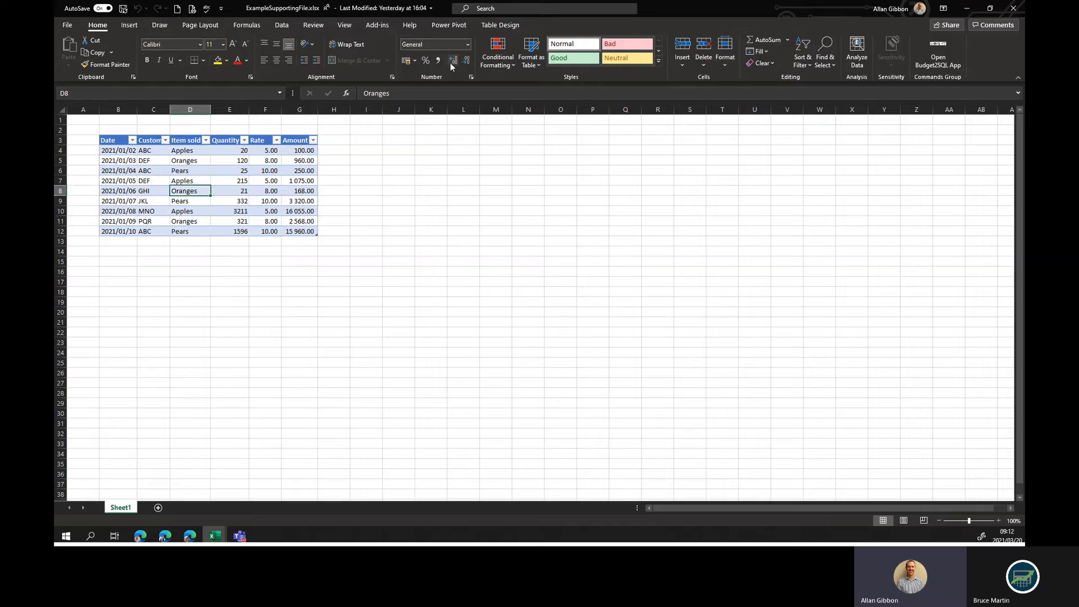
click(498, 25)
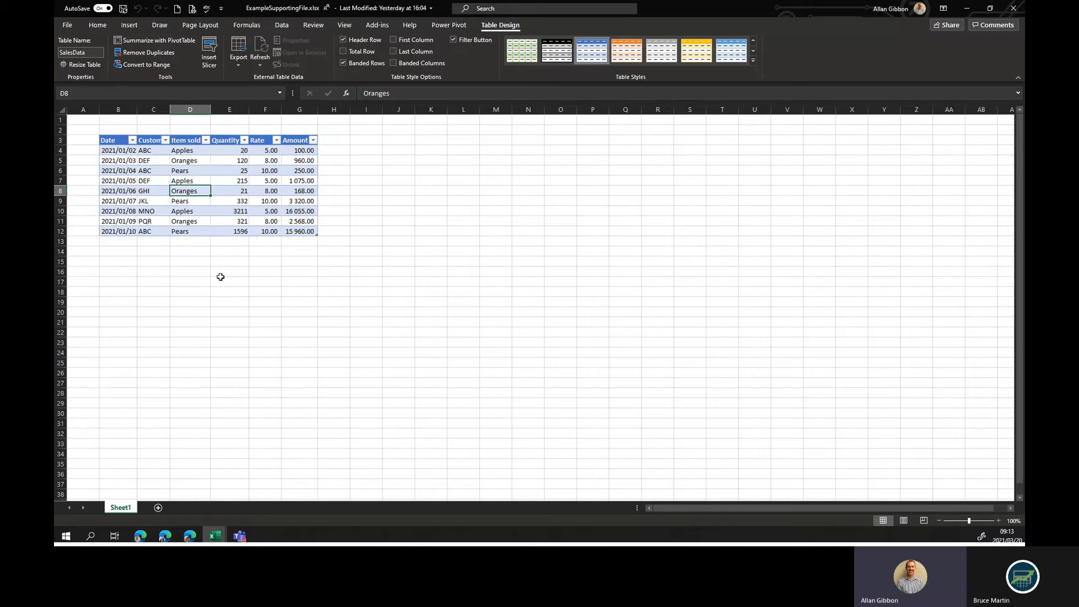
In Example Report.xlsx, link cell C3 directly to the first Amount value, cell G4, of ExampleSupportingFile.xlsx
key(alt+Tab)
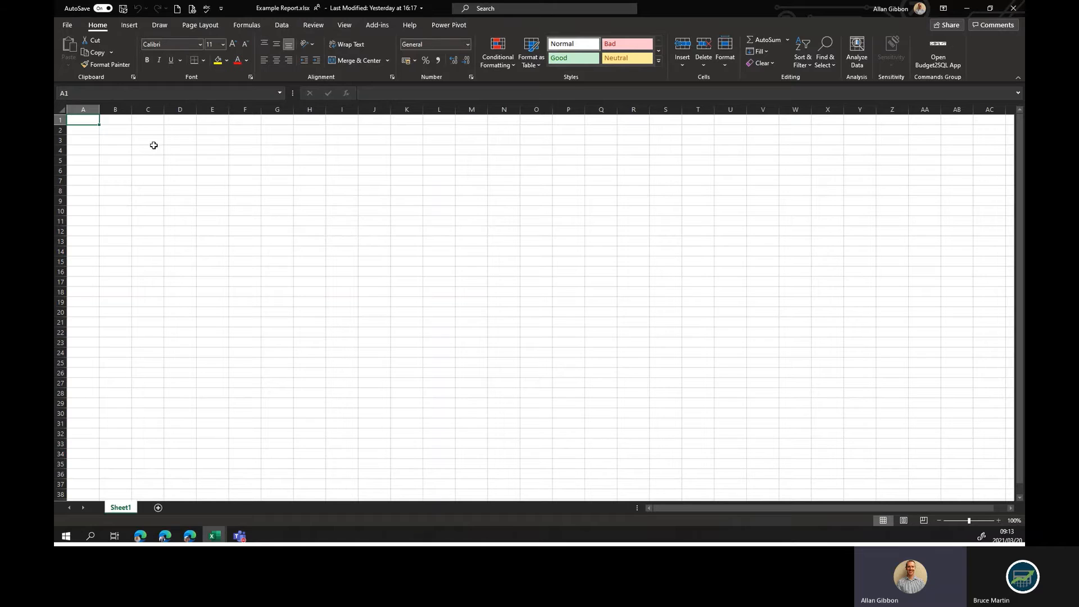
click(152, 141)
text(=)
key(alt+Tab)
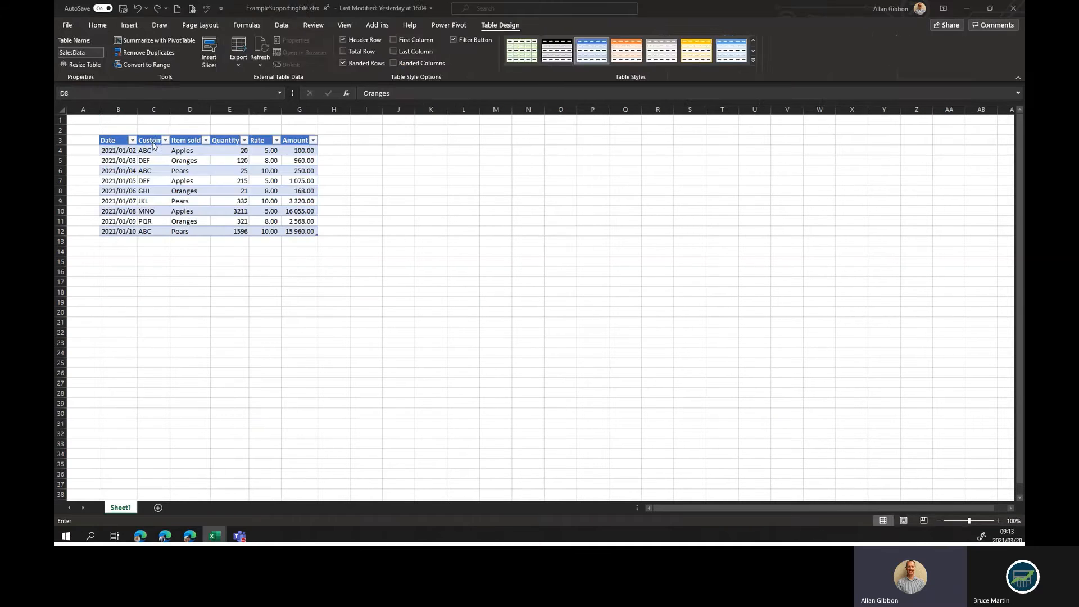
click(304, 152)
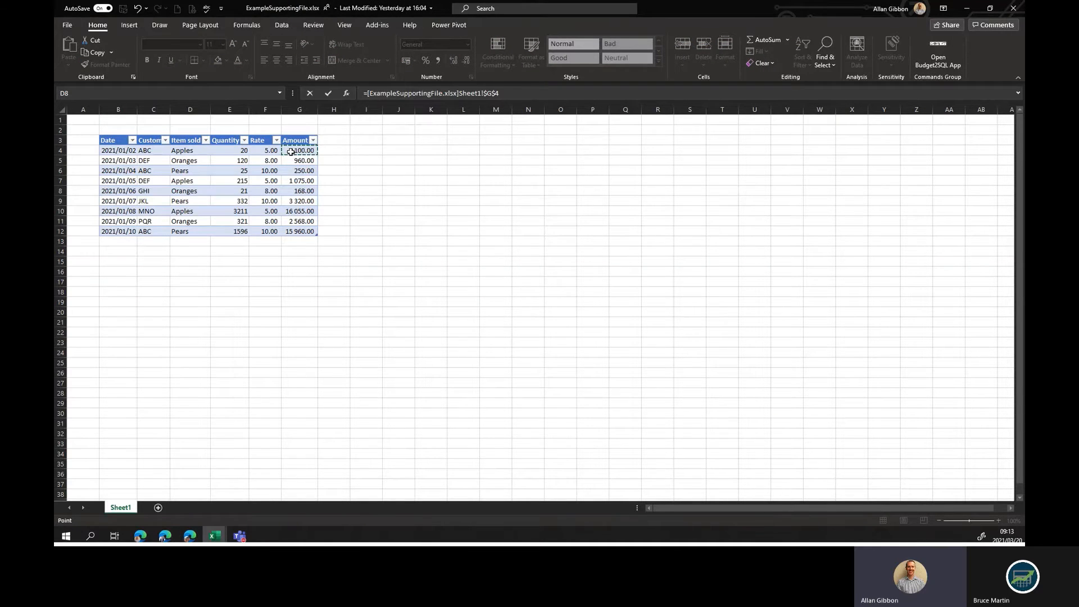
key(Return)
key(Up)
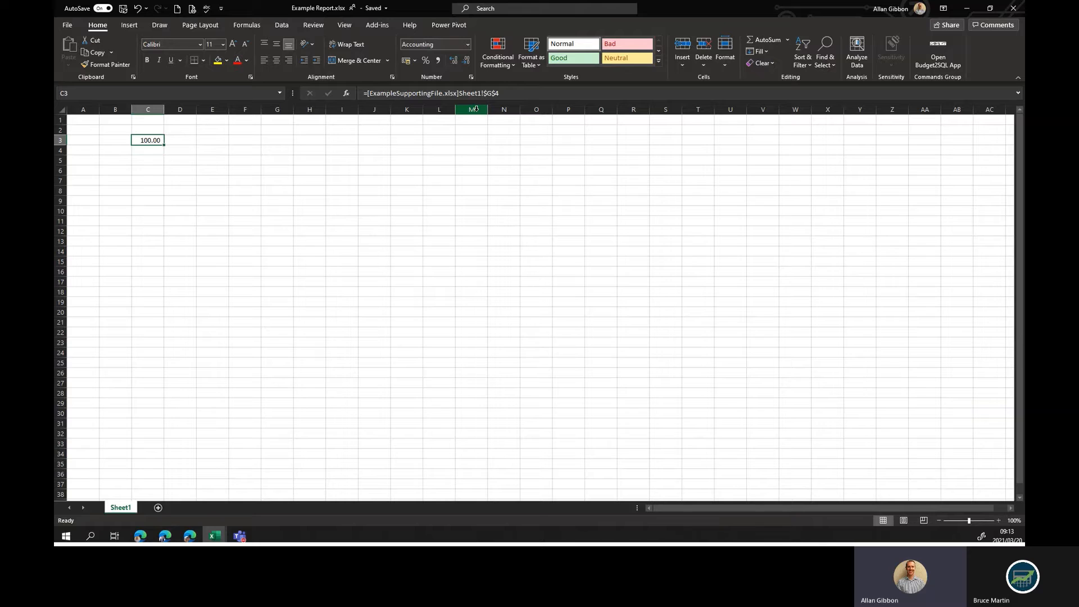
Look over the source range B3:G11 in ExampleSupportingFile.xlsx and delete the link formula from cell C3 of Example Report.xlsx
key(alt+Tab)
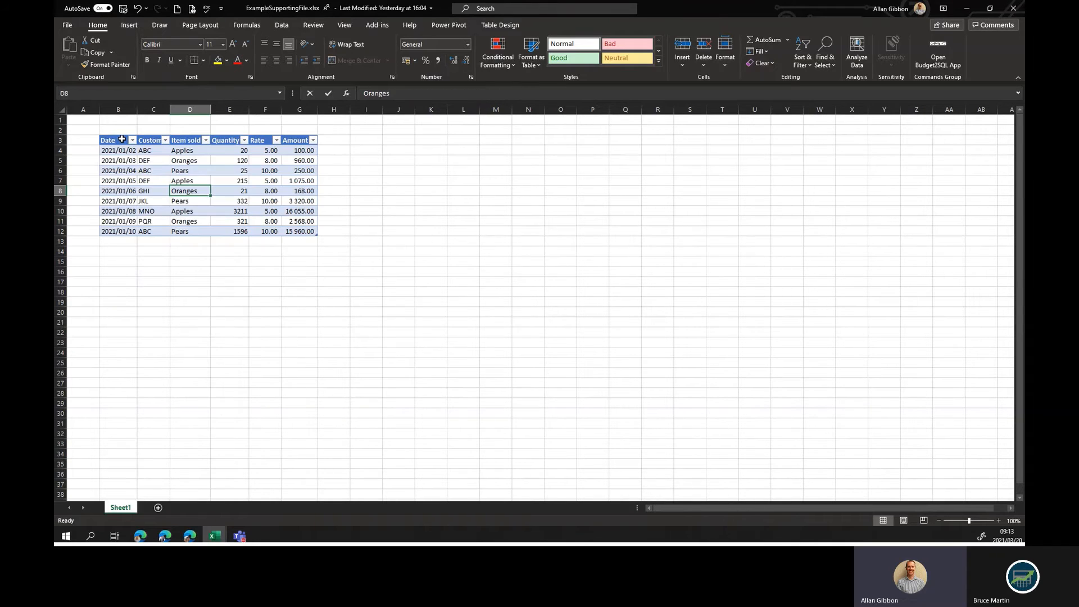
click(116, 141)
drag(115, 141, 312, 227)
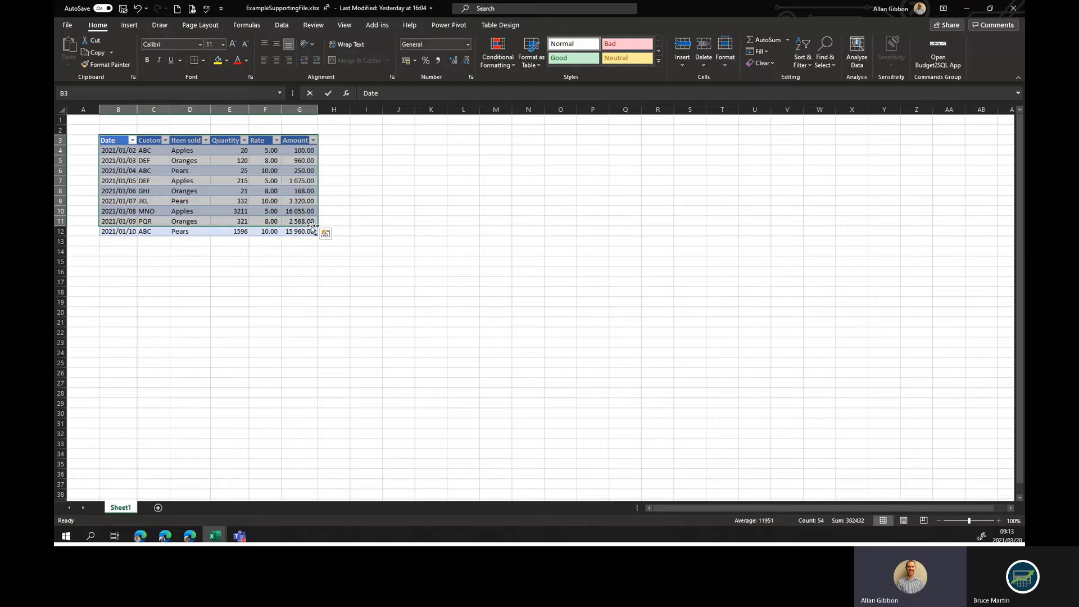
key(alt+Tab)
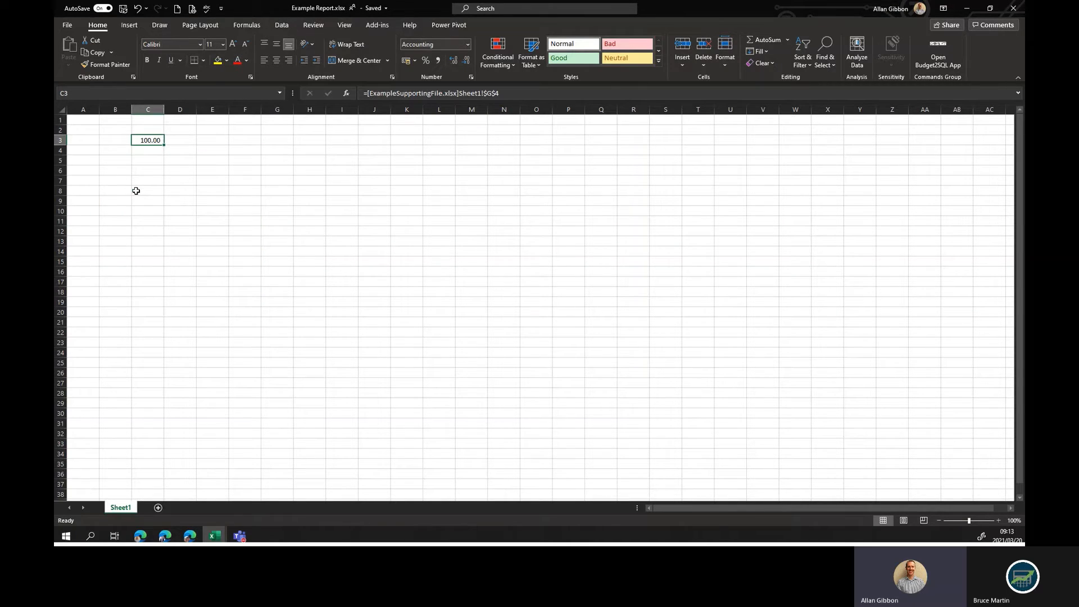
key(Delete)
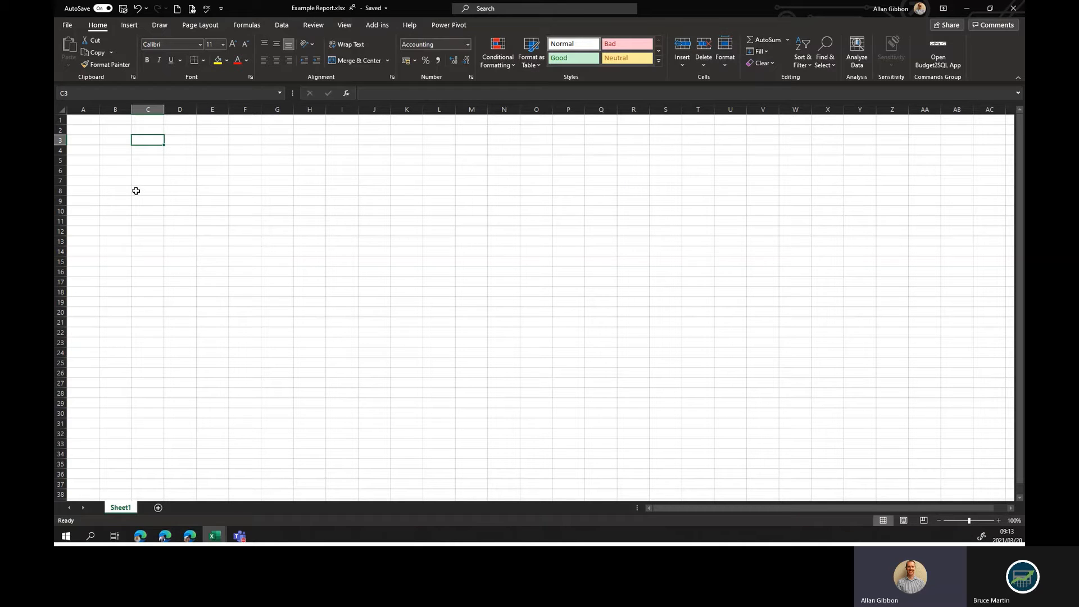
Copy the SharePoint path of ExampleSupportingFile.xlsx from its file information and return to the worksheet
key(alt+Tab)
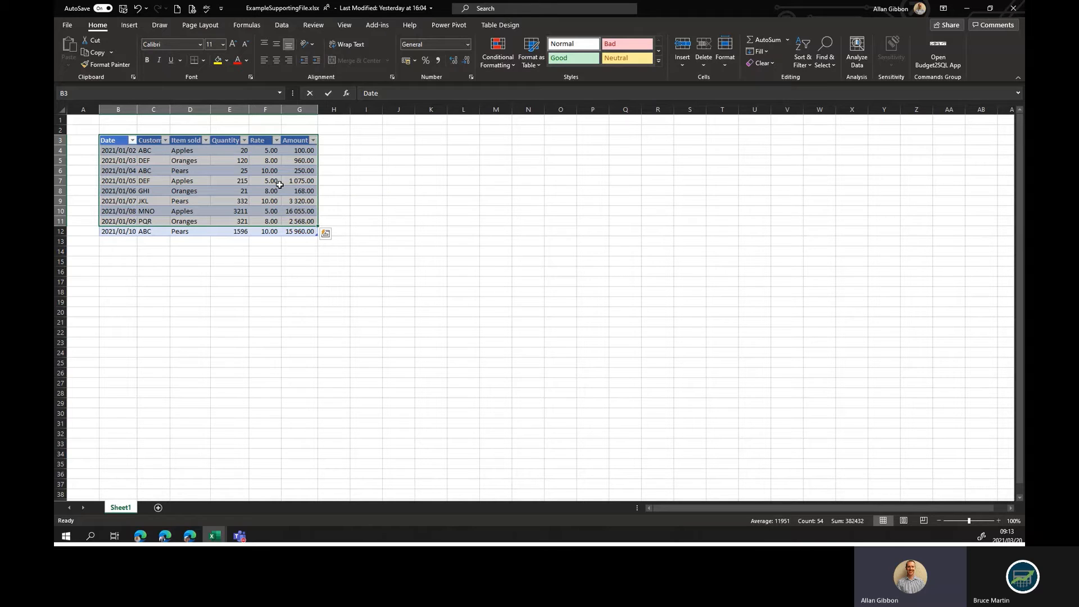
click(214, 178)
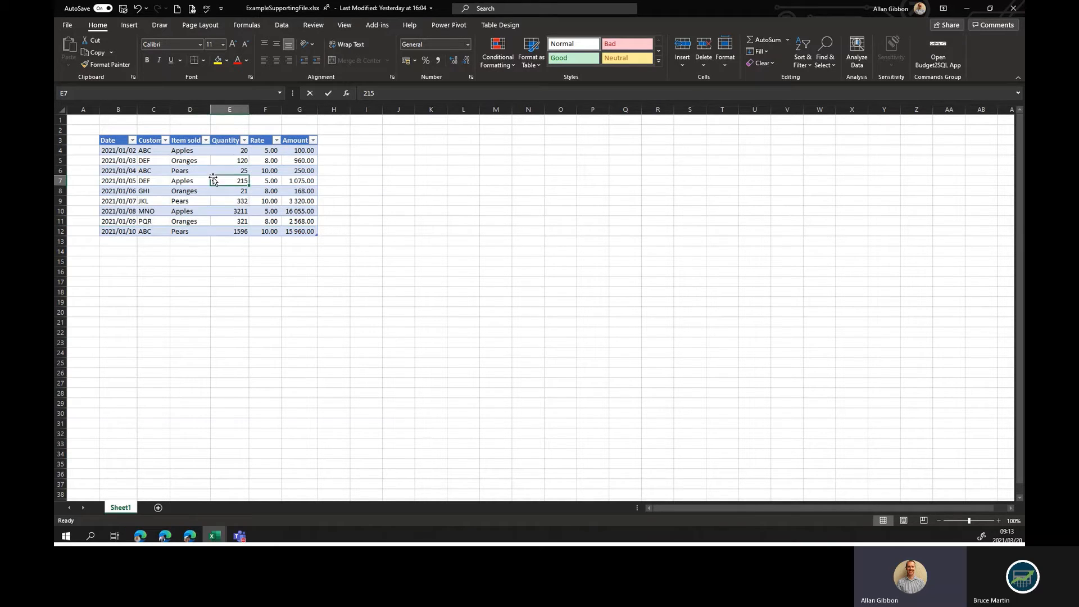
click(68, 25)
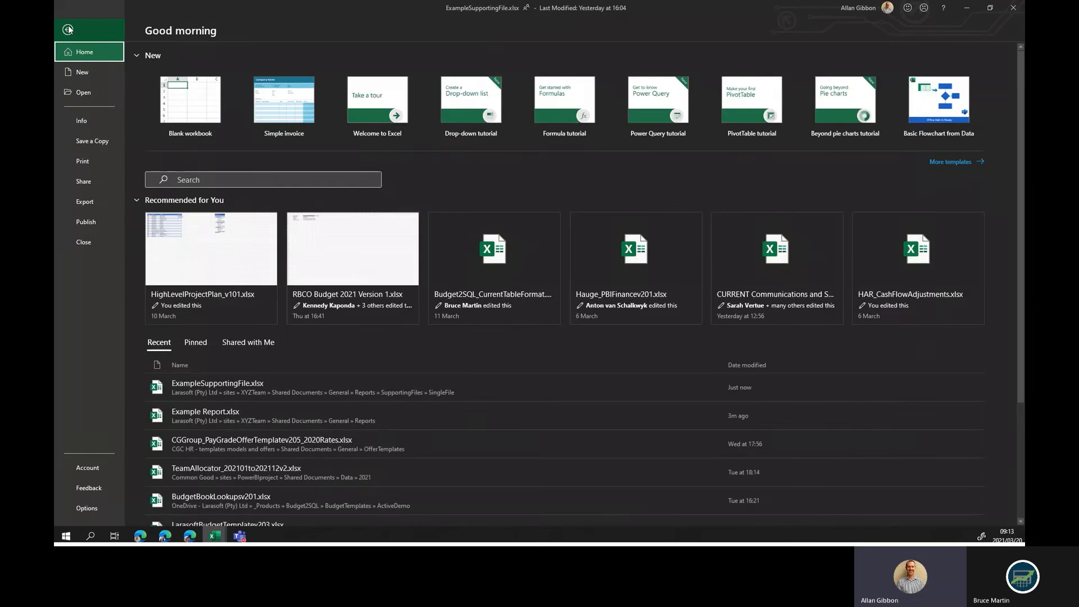
click(92, 123)
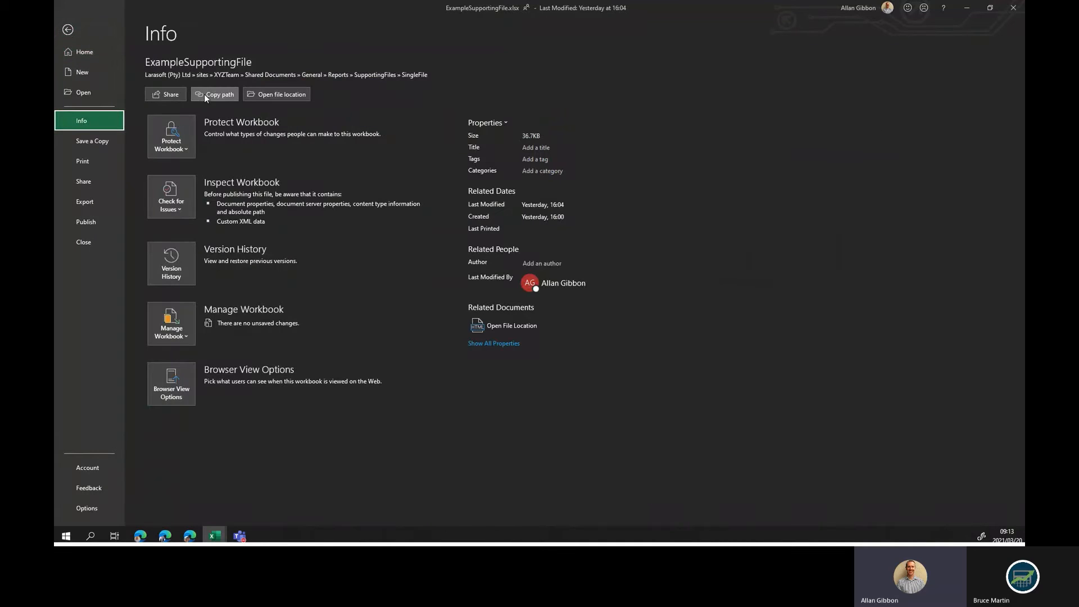
click(204, 95)
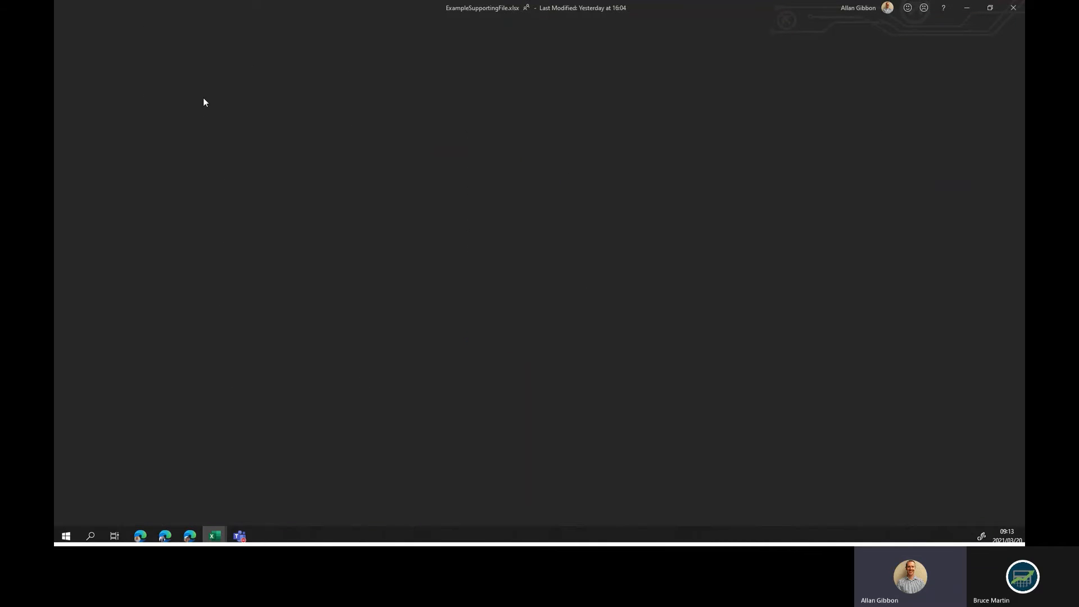
click(422, 260)
In Example Report.xlsx, start a data import from the web and paste the copied workbook path as the URL
key(alt+Tab)
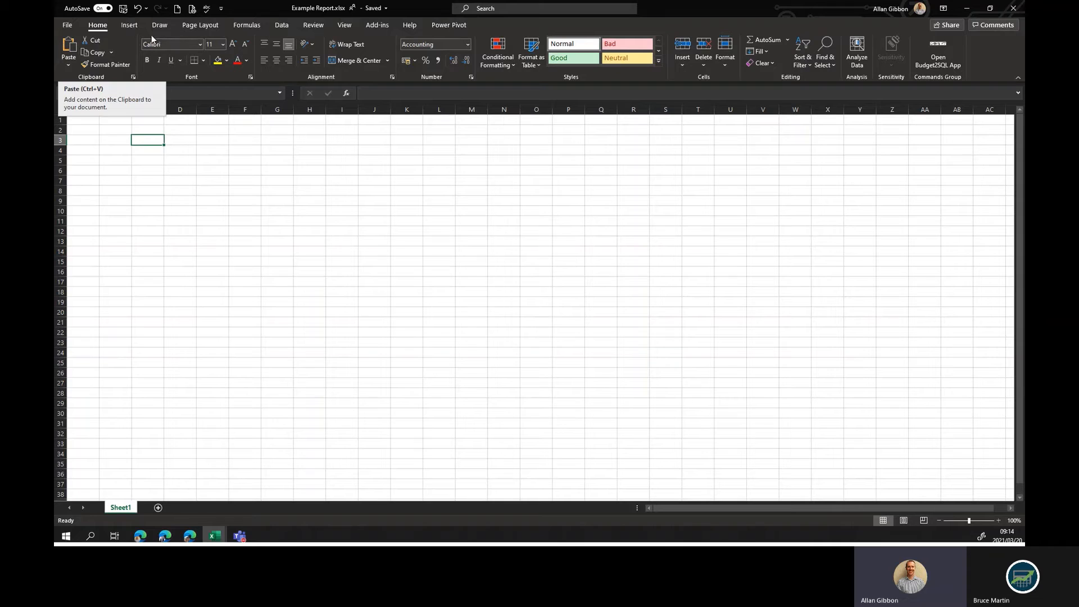
click(281, 25)
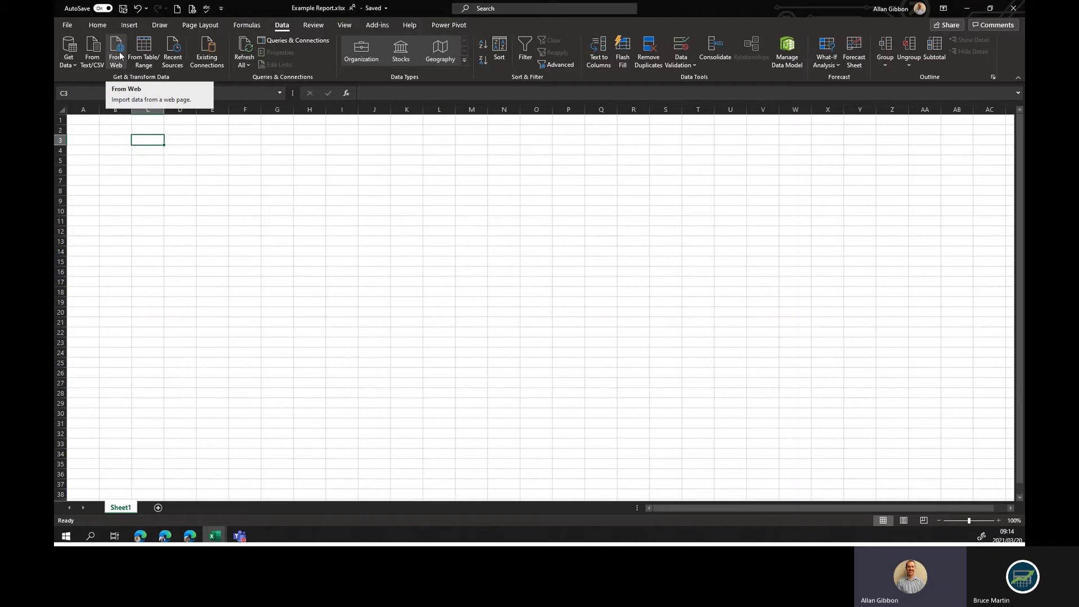
click(120, 54)
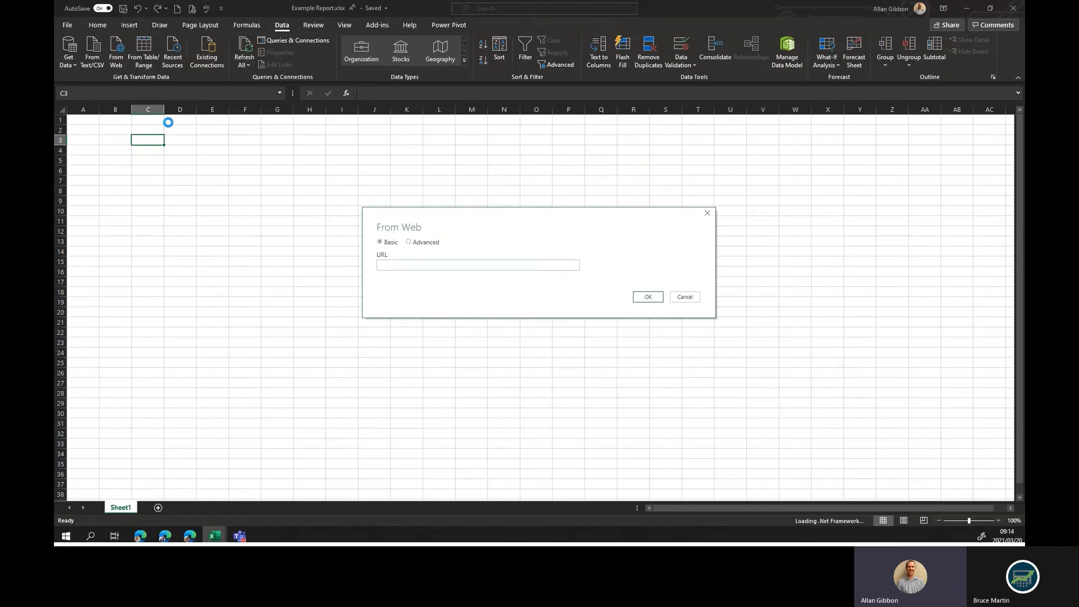
key(ctrl+v)
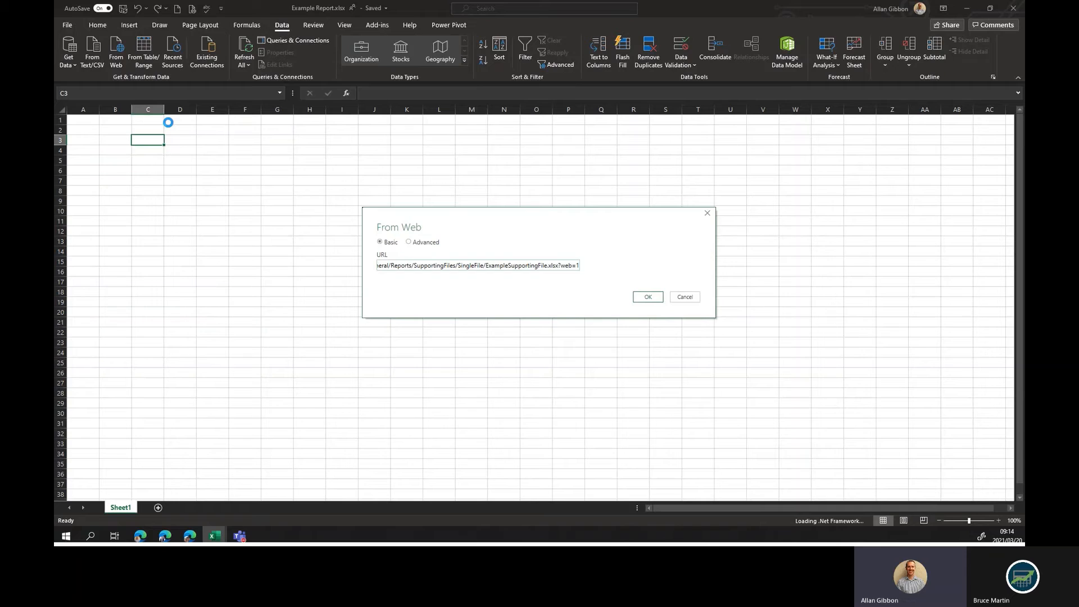
Remove the ?web=1 suffix so the URL finishes with ExampleSupportingFile.xlsx, and connect to the workbook
key(shift+Left)
key(shift+Left)
key(shift+Left)
key(shift+Left)
key(shift+Left)
key(shift+Left)
key(Delete)
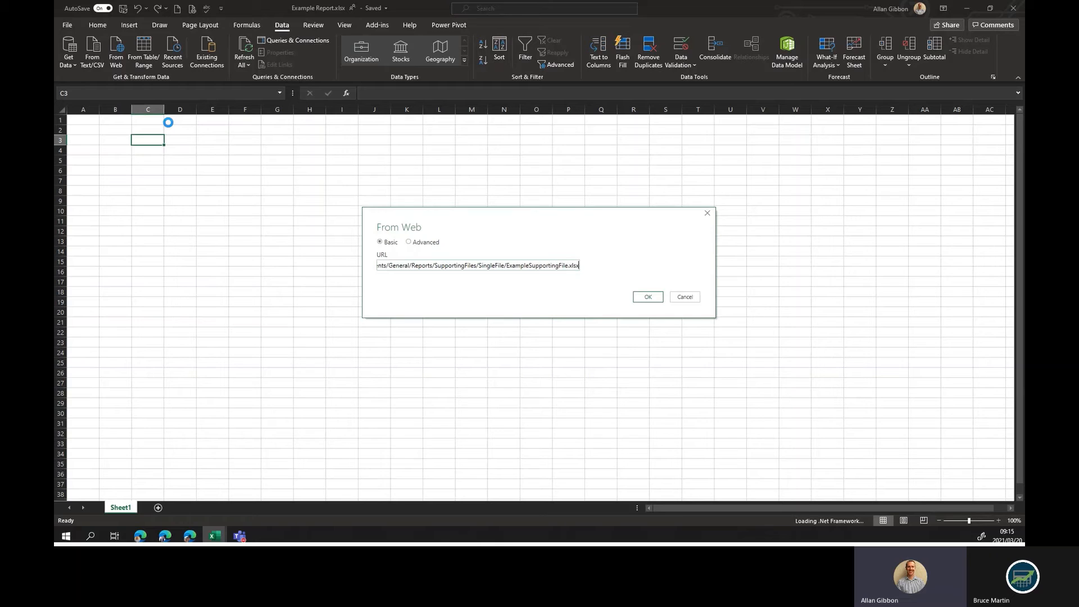
click(641, 299)
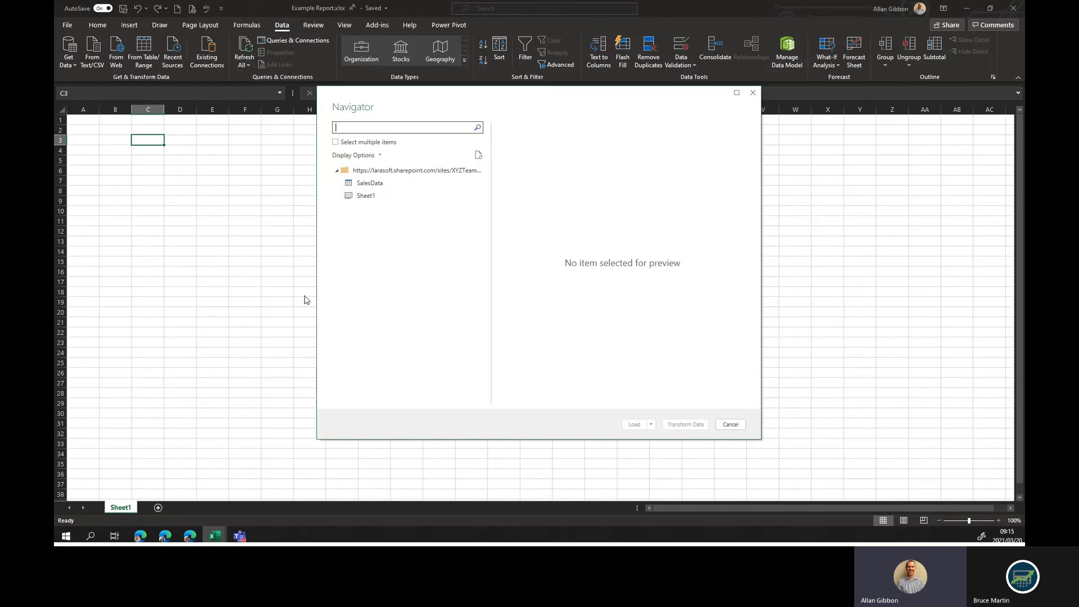
Preview Sheet1 and the SalesData table in the Navigator, and load SalesData into the report workbook
click(374, 198)
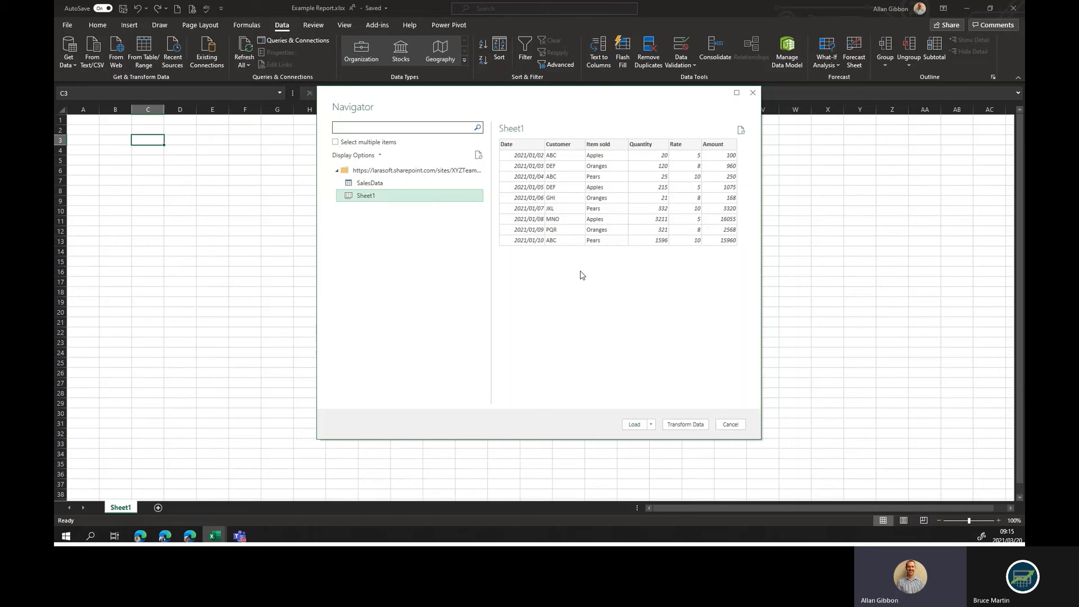
click(354, 186)
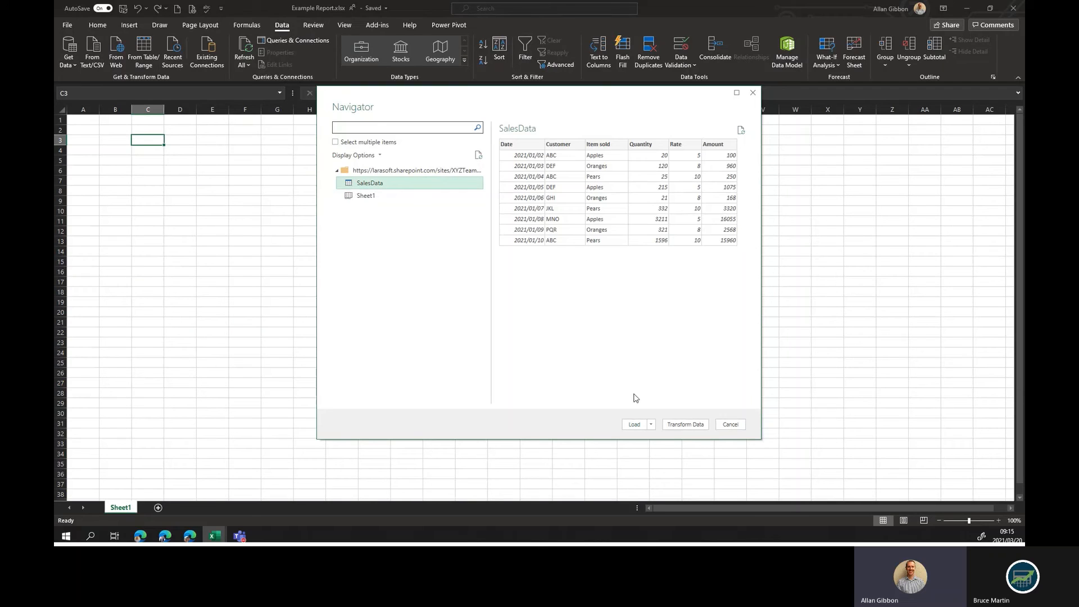
click(634, 425)
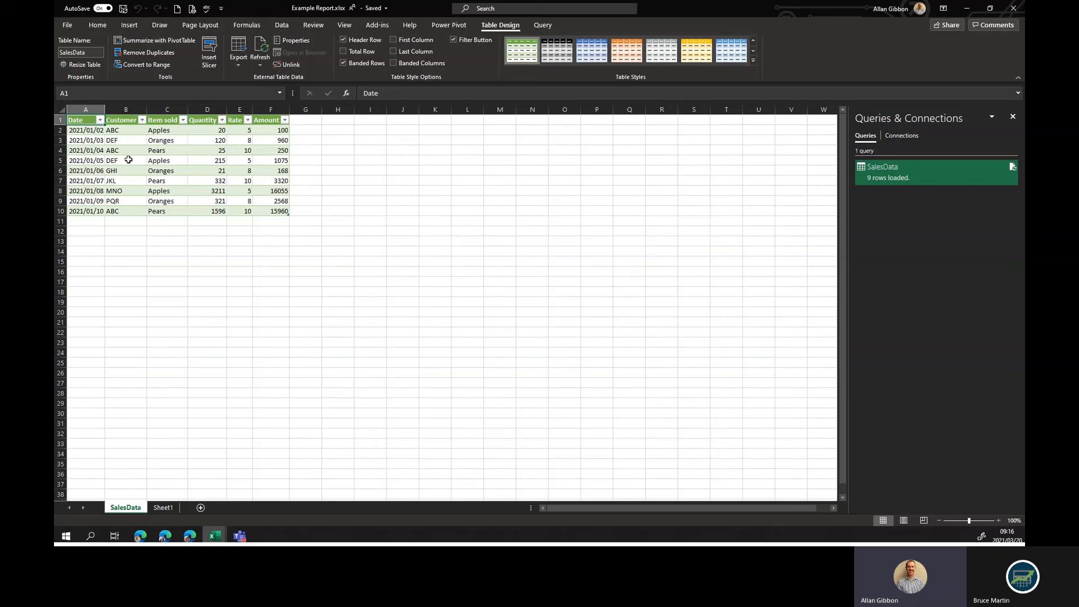
Delete table rows 5 to 10 from the loaded SalesData table and refresh the query to bring them back
drag(128, 160, 123, 209)
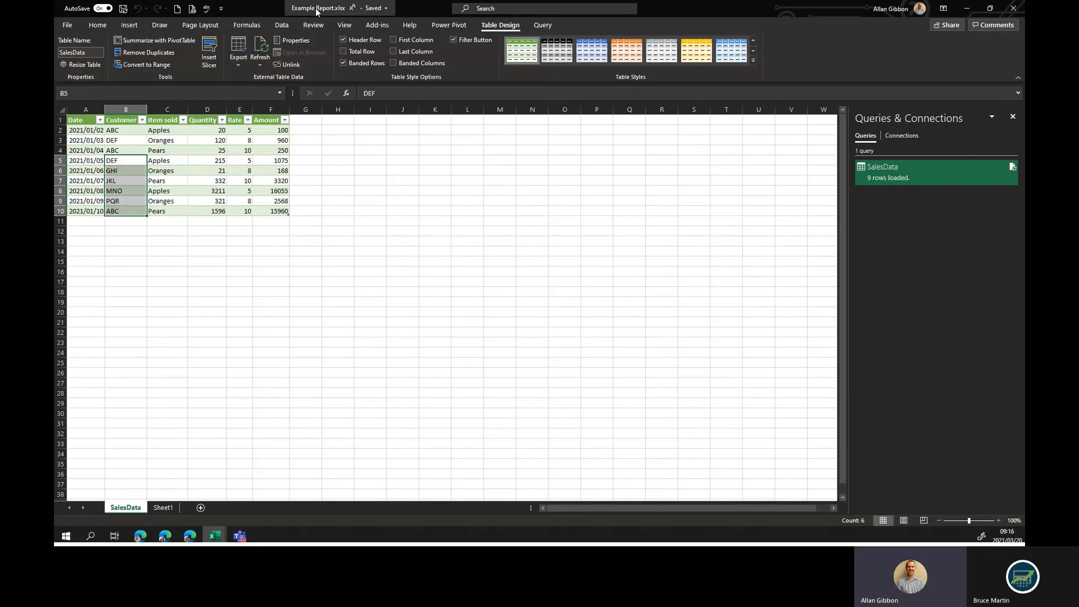
right_click(125, 190)
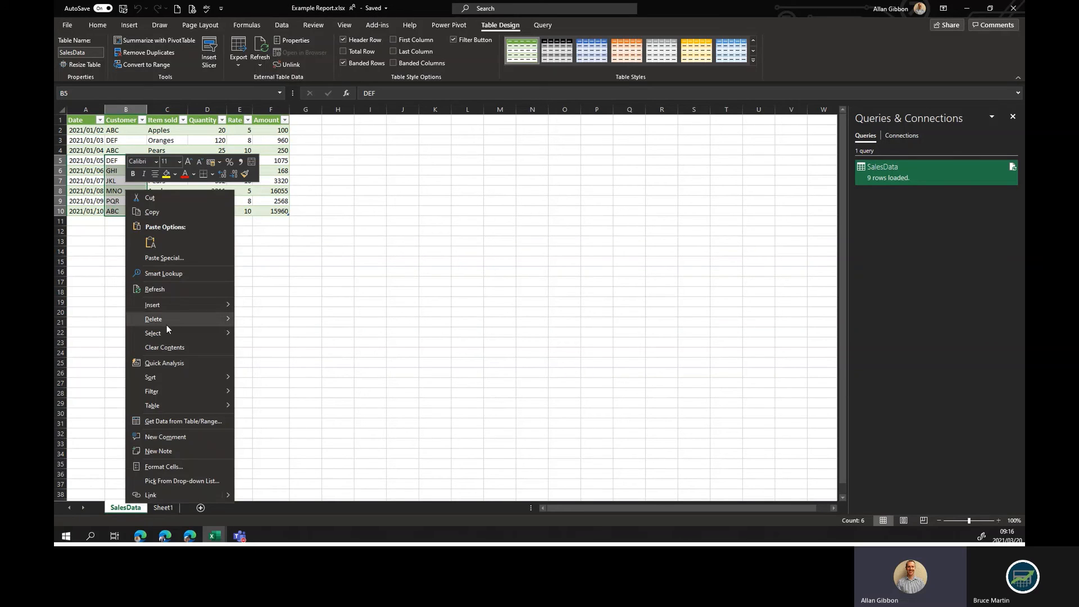
mouse_move(216, 324)
click(261, 335)
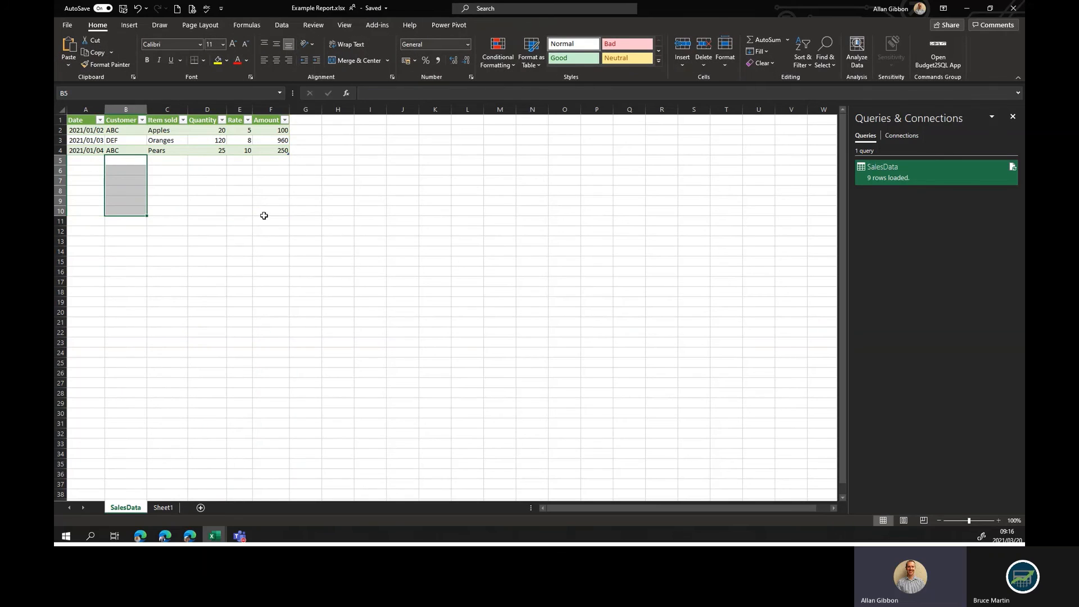
right_click(184, 142)
click(211, 242)
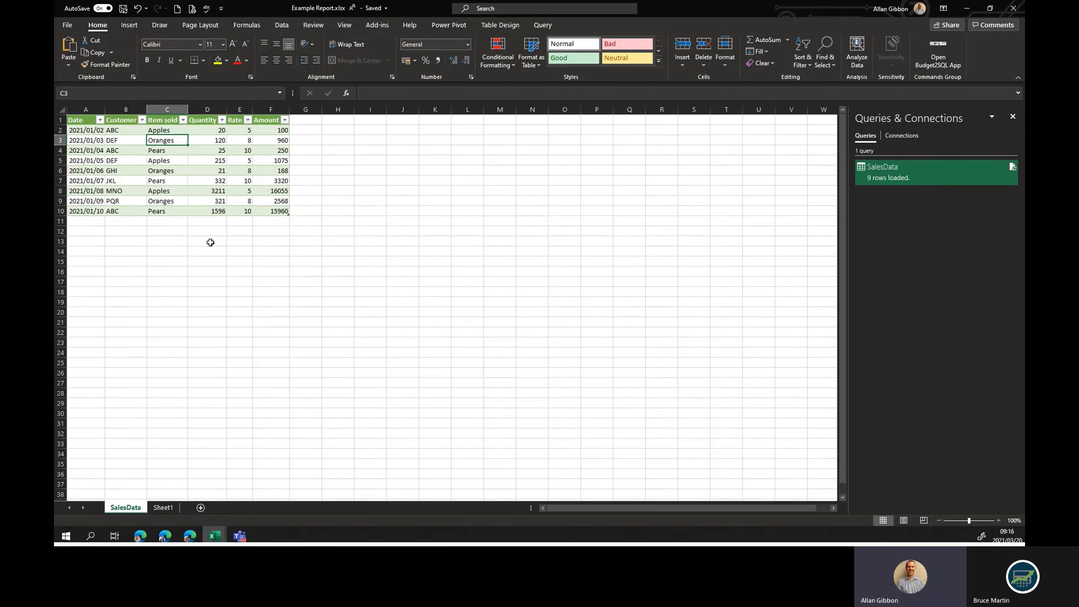
Switch to ExampleSupportingFile.xlsx and add a new row at the end of the sales table dated 2021/03/21
key(alt+Tab)
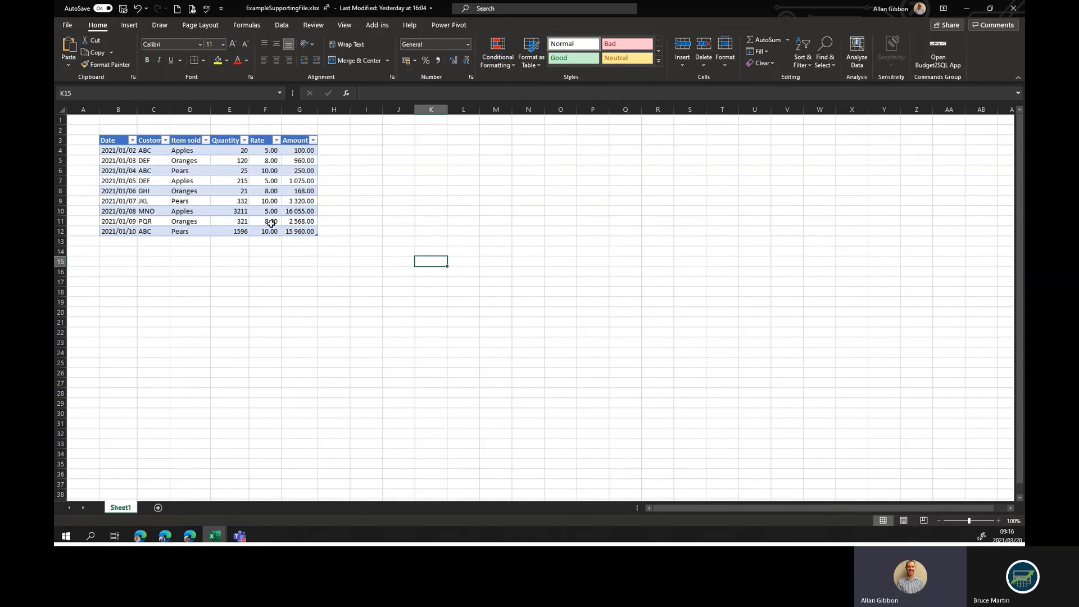
click(291, 231)
key(Tab)
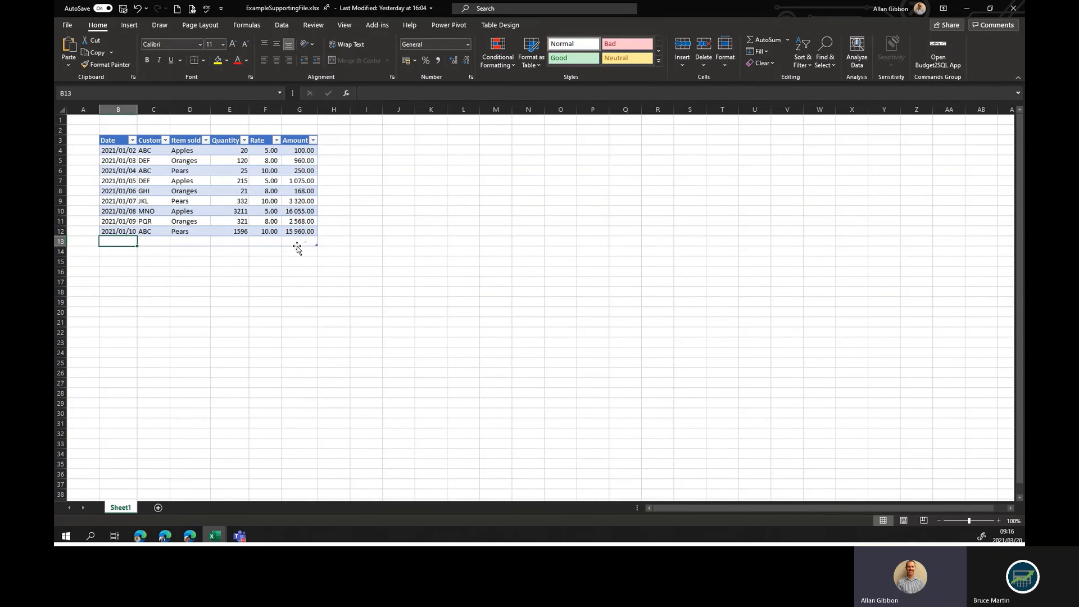
text(2021/033)
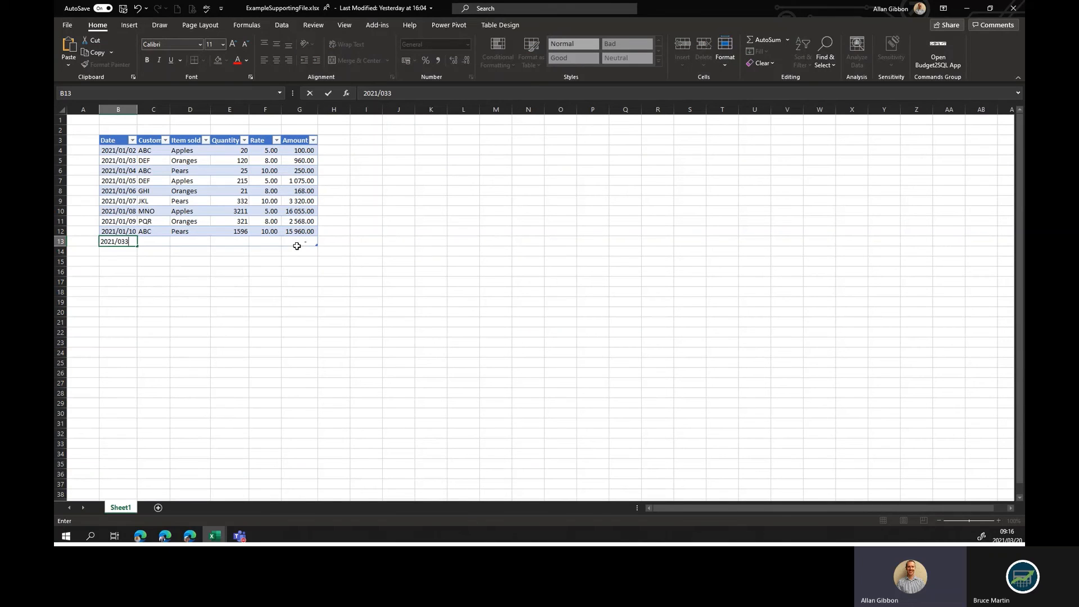
key(BackSpace)
text(/21)
key(Tab)
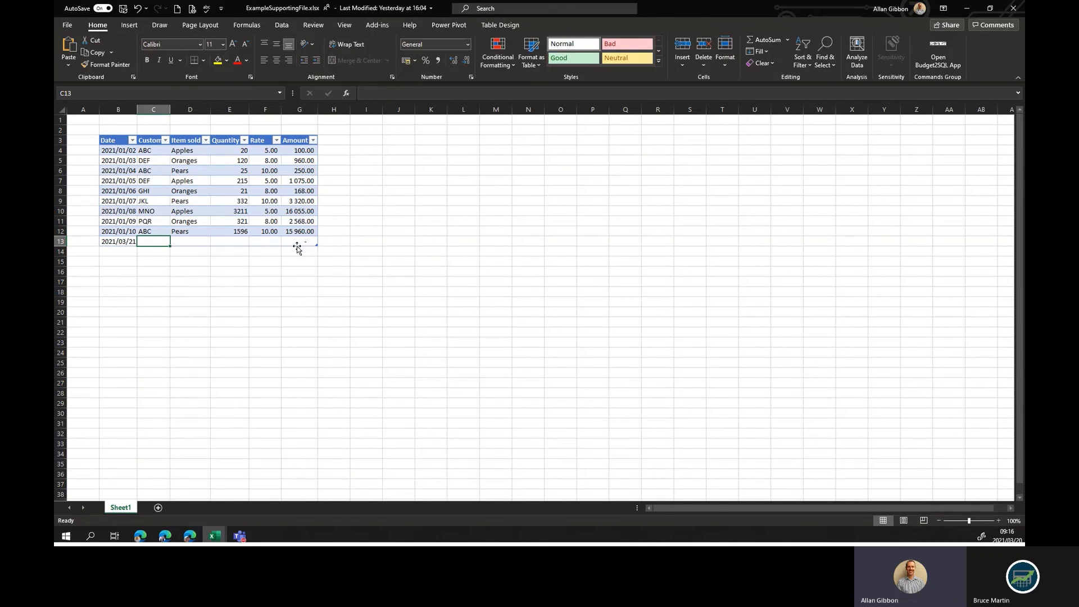
Fill the new row with customer ABC, item Apples, quantity 10 and rate 6, and save the supporting workbook
text(ABC)
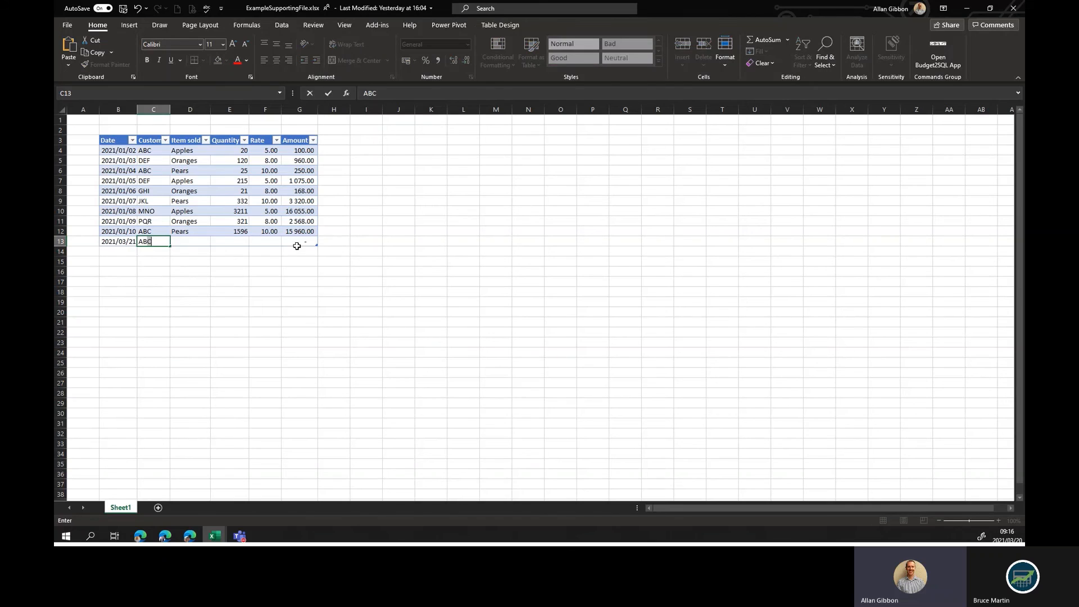
key(Tab)
text(Apples)
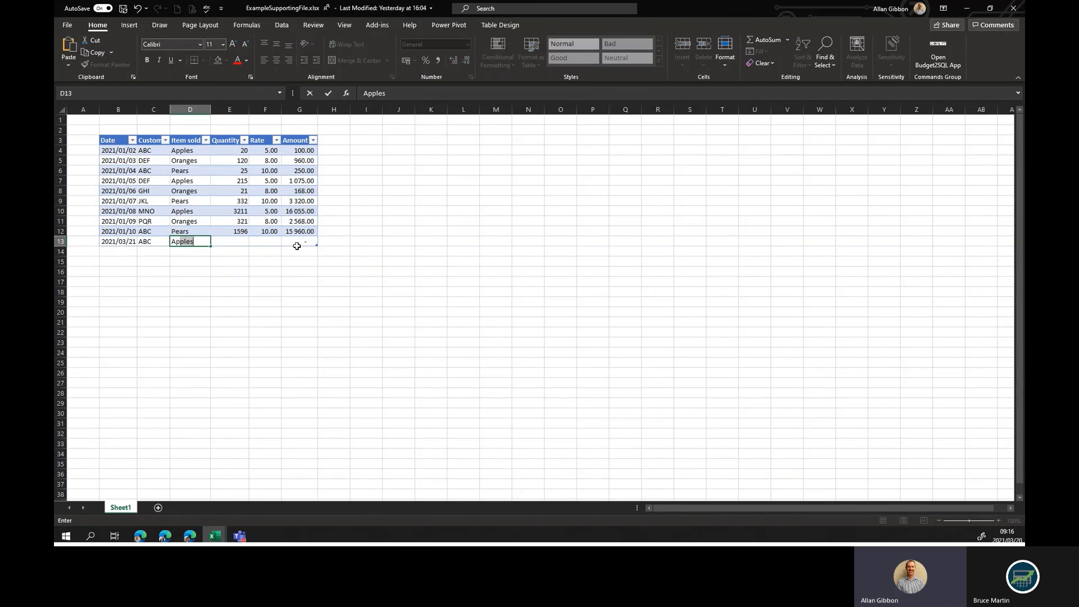
key(Tab)
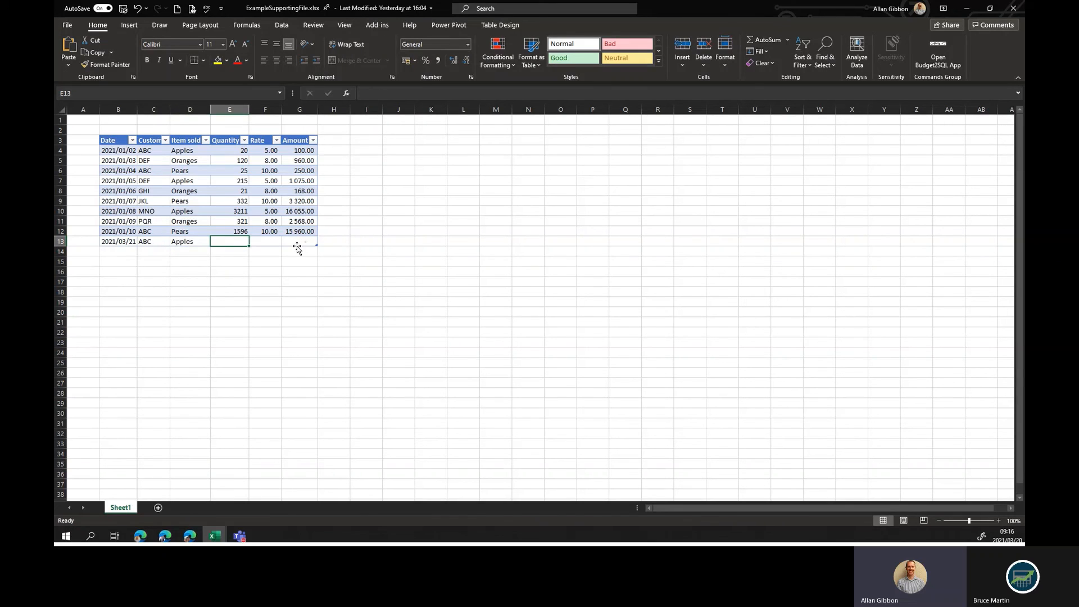
text(10)
key(Tab)
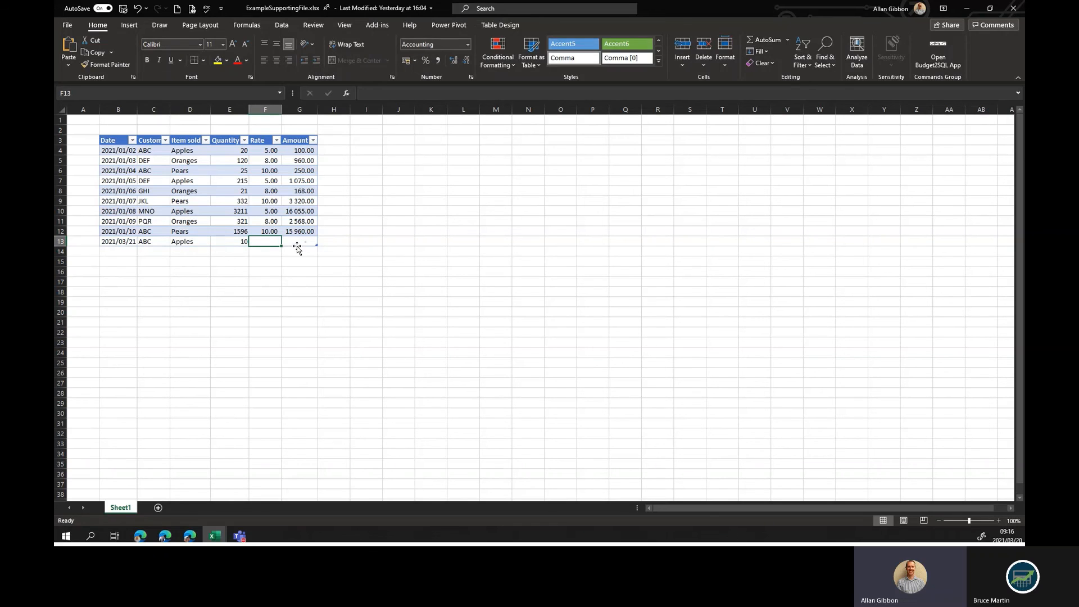
text(6)
key(Tab)
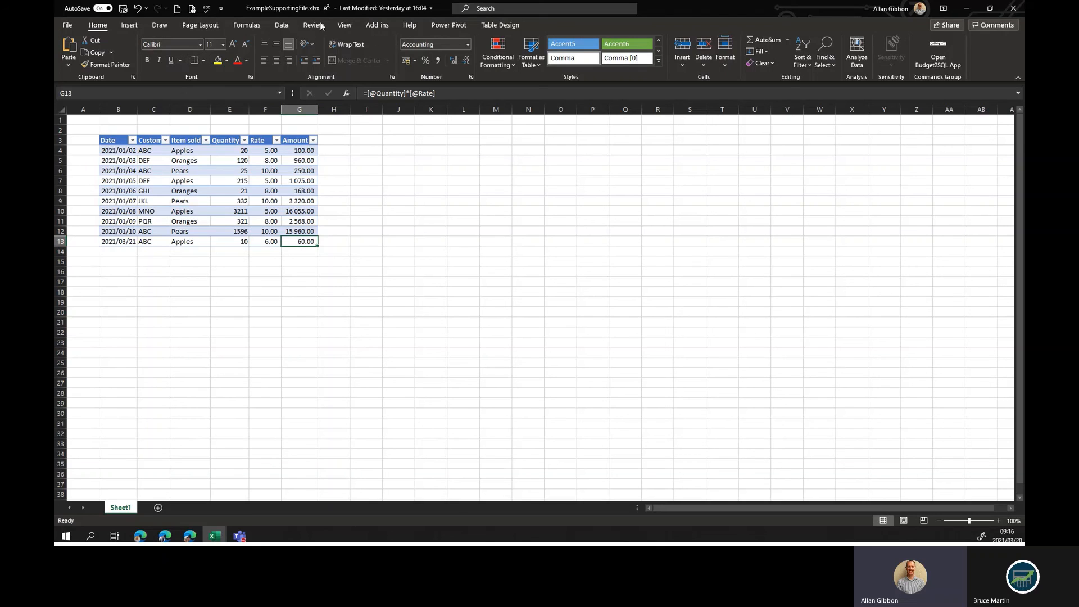
click(124, 9)
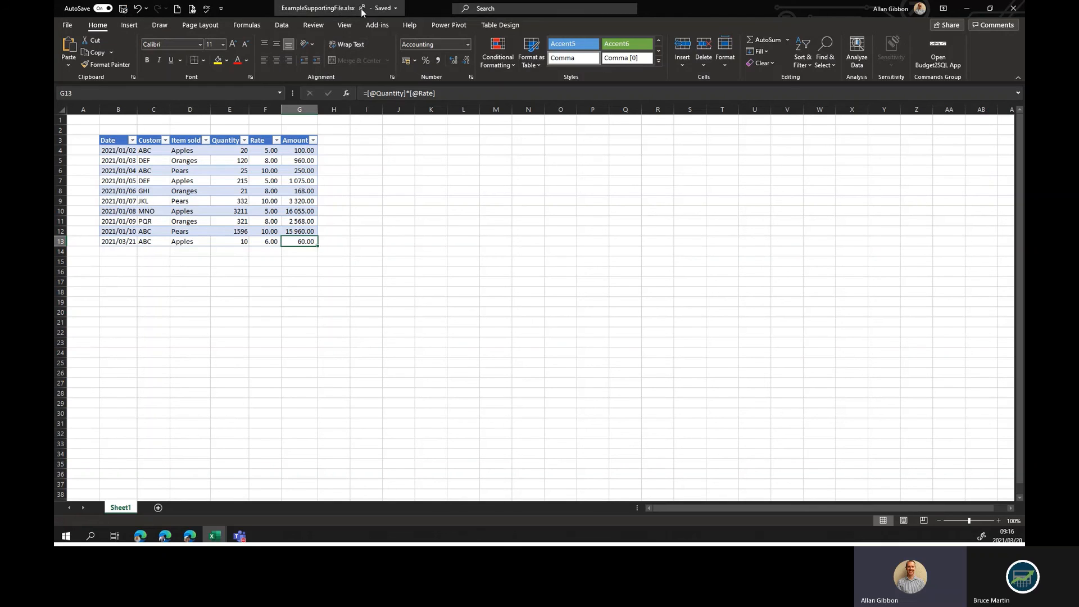
Return to Example Report.xlsx and refresh the SalesData table from its source workbook
key(alt+Tab)
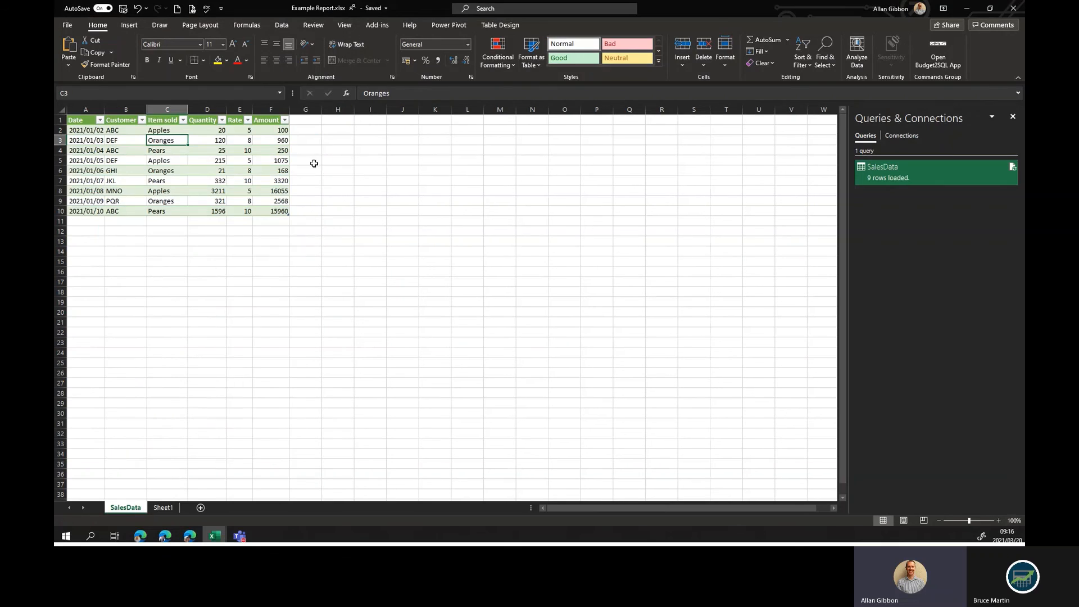
right_click(170, 179)
click(205, 274)
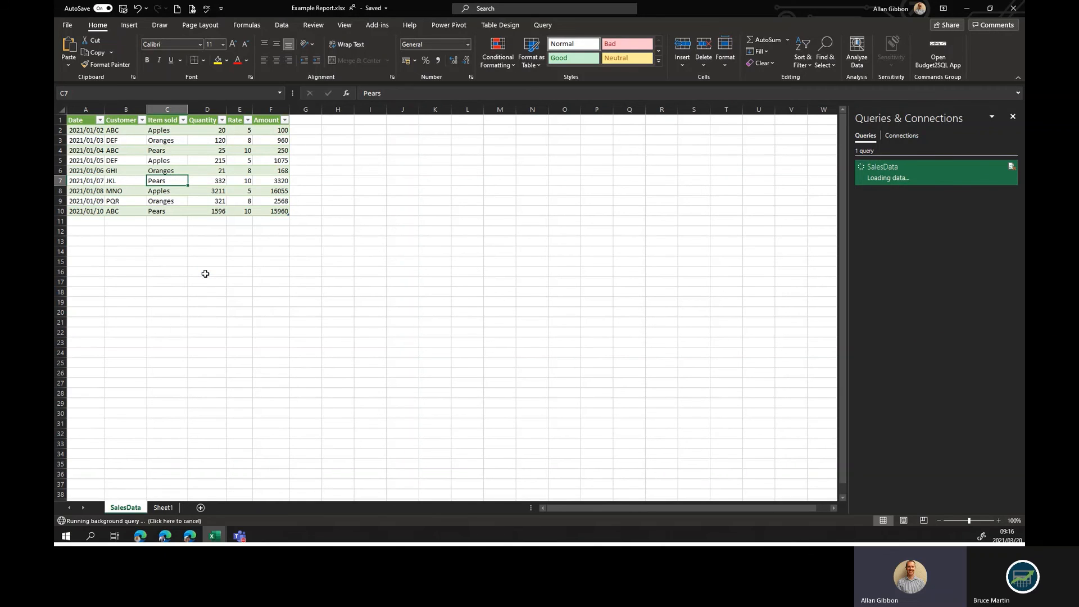